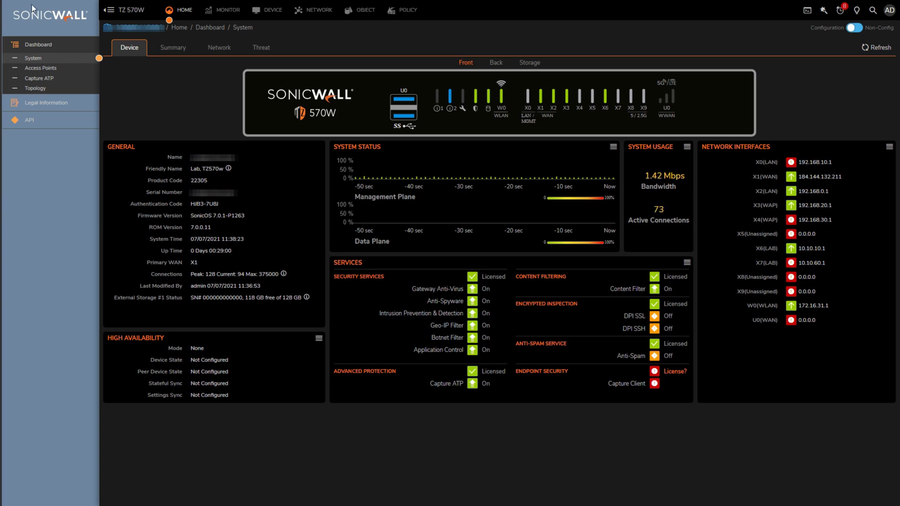
- On the Licenses page, register Capture ATP with Miami, North America as the data center
click(272, 13)
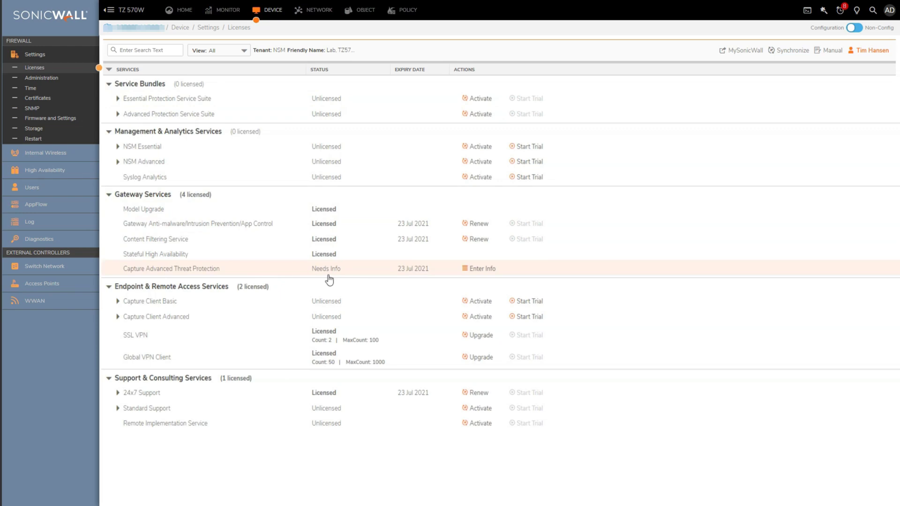
click(470, 269)
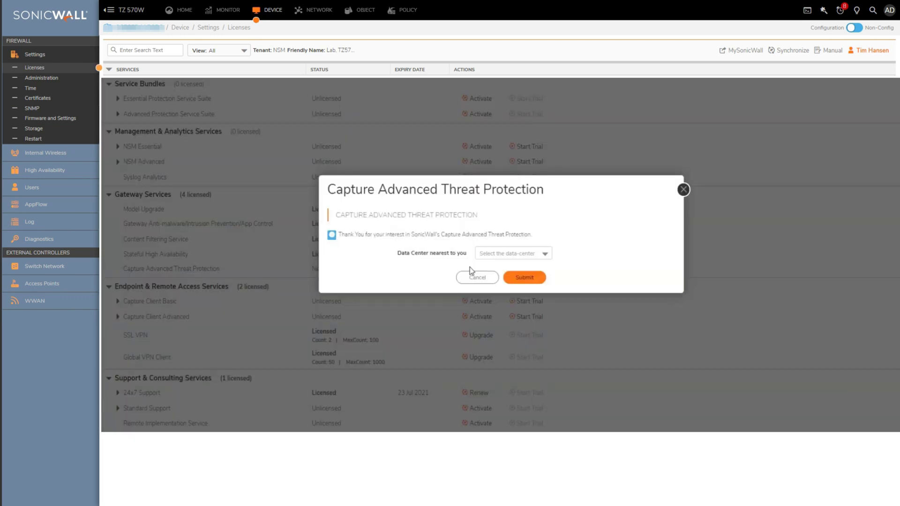
click(495, 254)
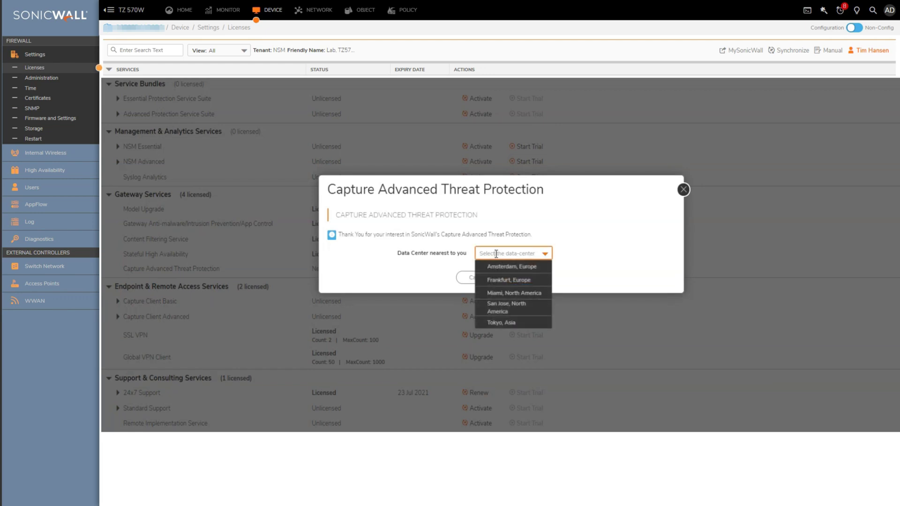
click(506, 292)
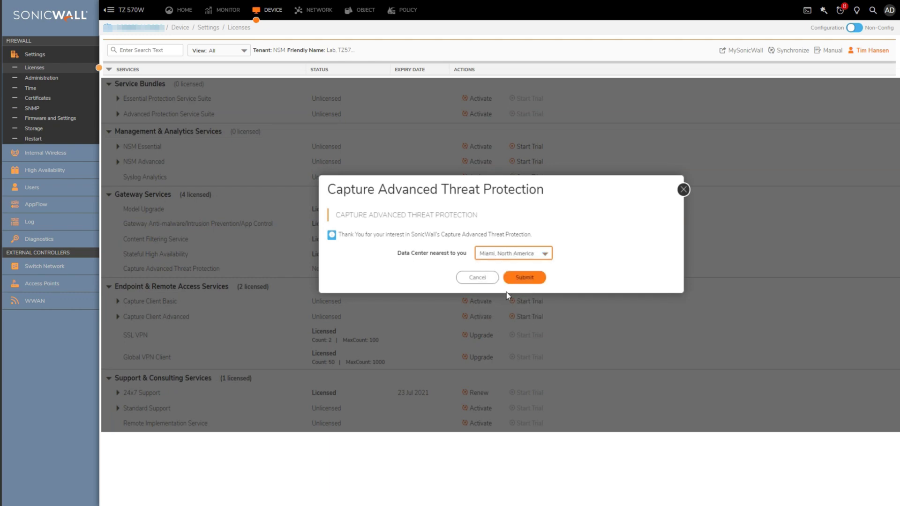
click(527, 278)
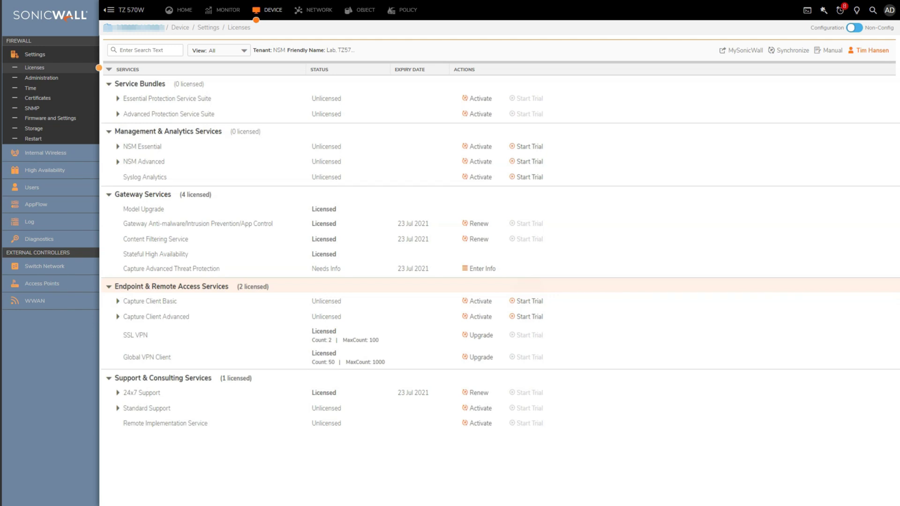
click(416, 12)
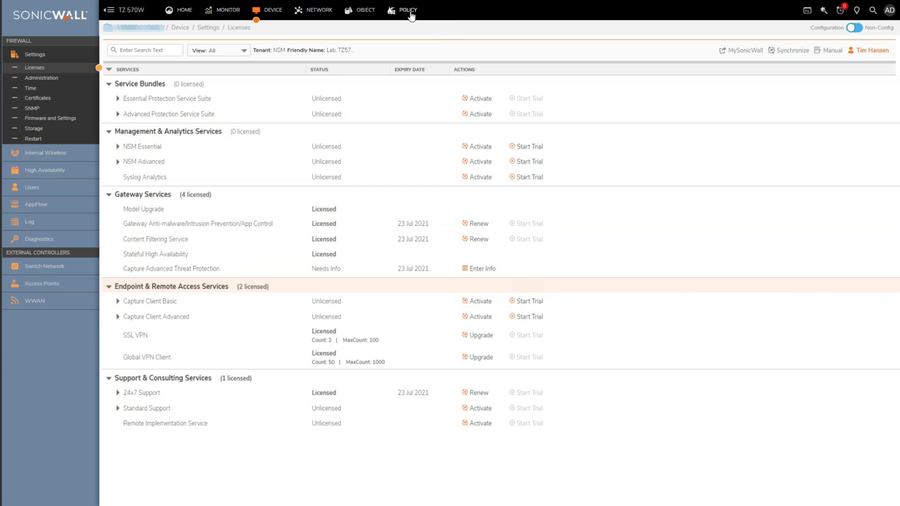
- Open Policy > Security Services > Gateway Anti-Virus to view per-protocol inspection settings
click(412, 13)
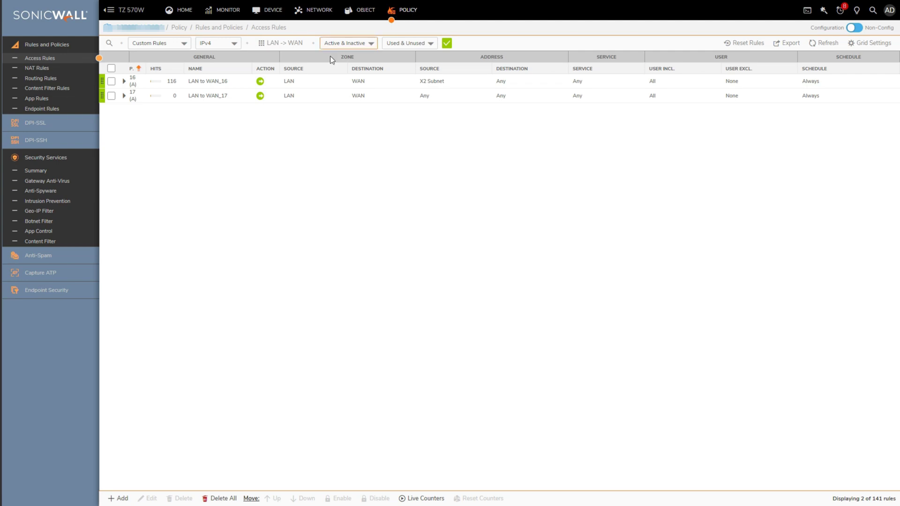
click(63, 182)
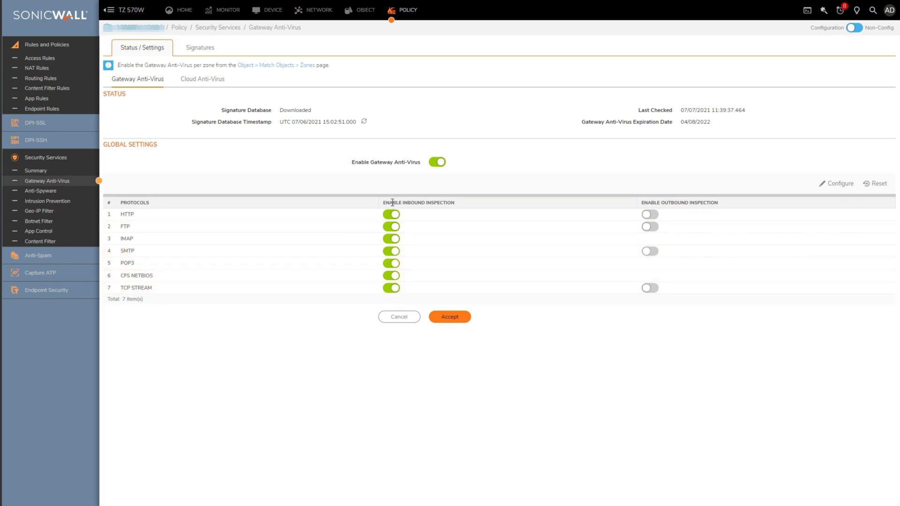
click(364, 10)
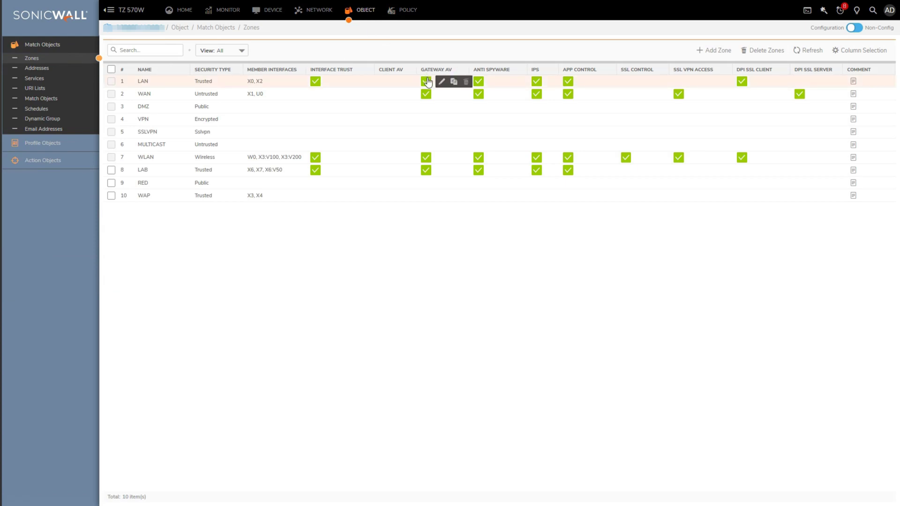
mouse_move(425, 94)
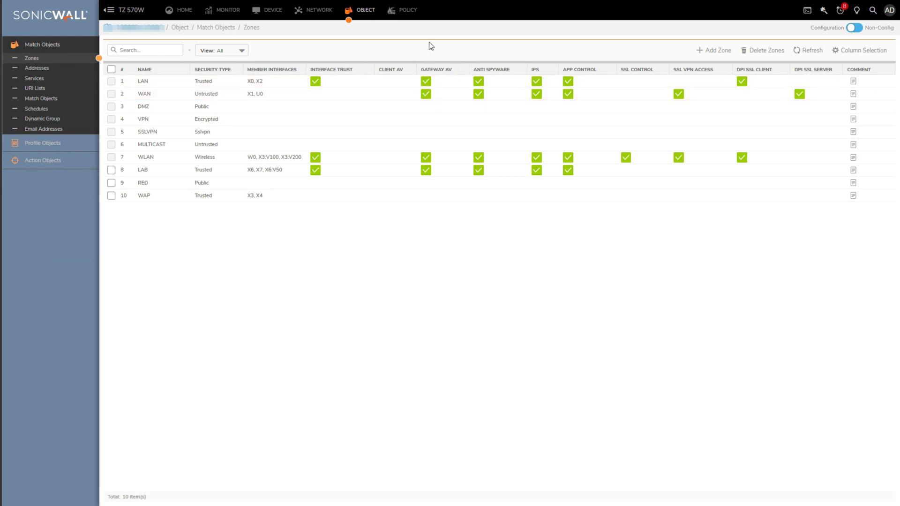
click(404, 10)
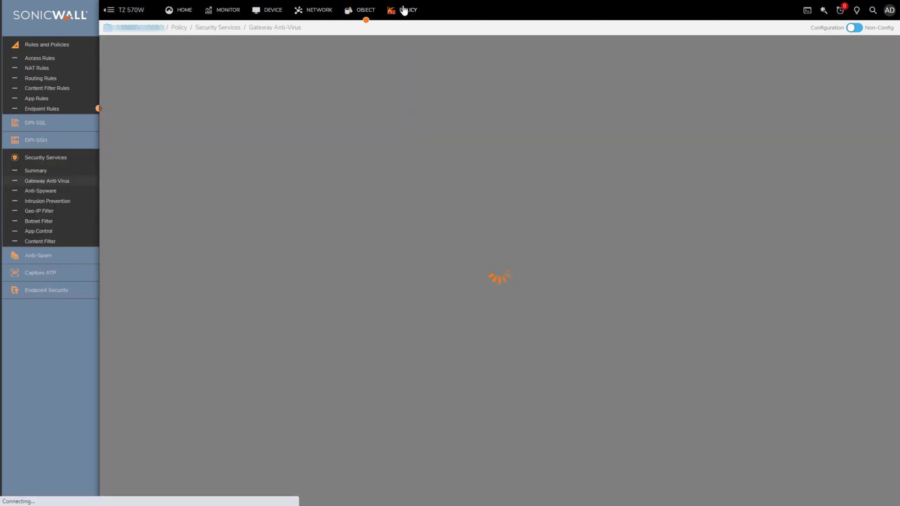
- Confirm DPI is on in the LAN to WAN_16 rule's security profiles, cancelling without saving
click(58, 59)
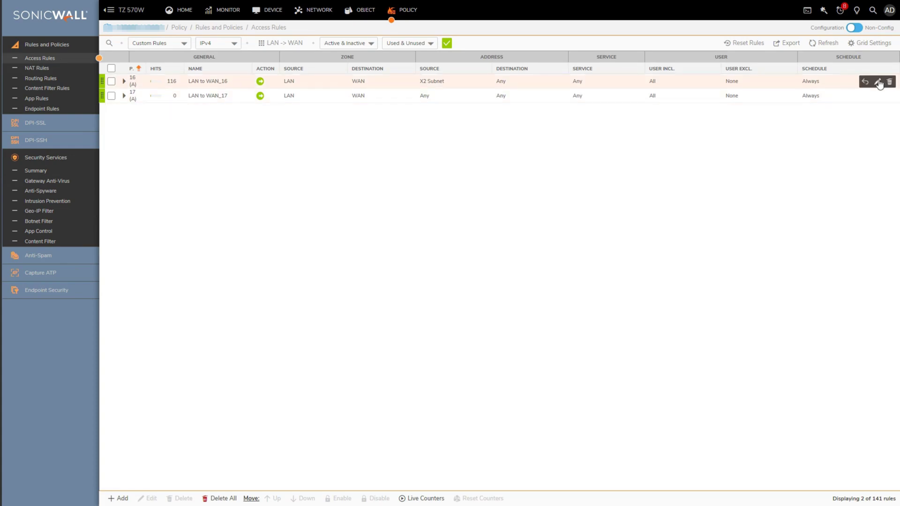
click(879, 82)
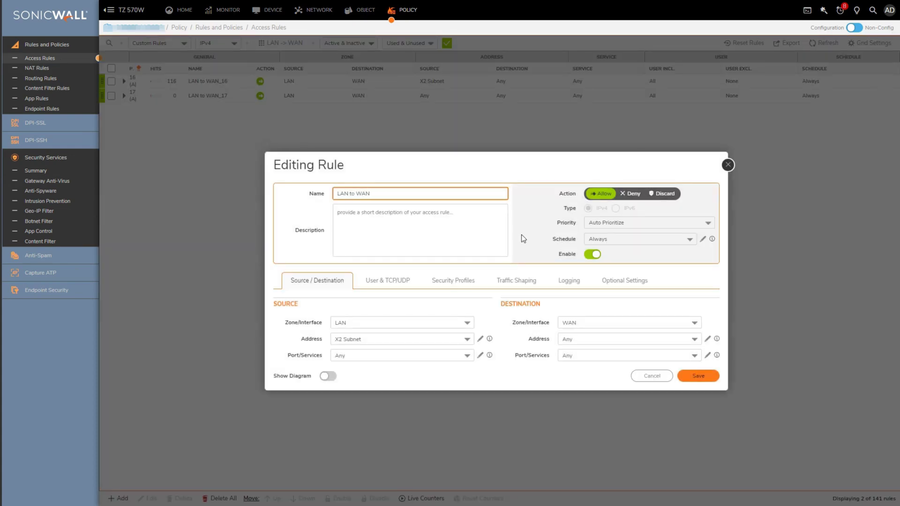
click(464, 284)
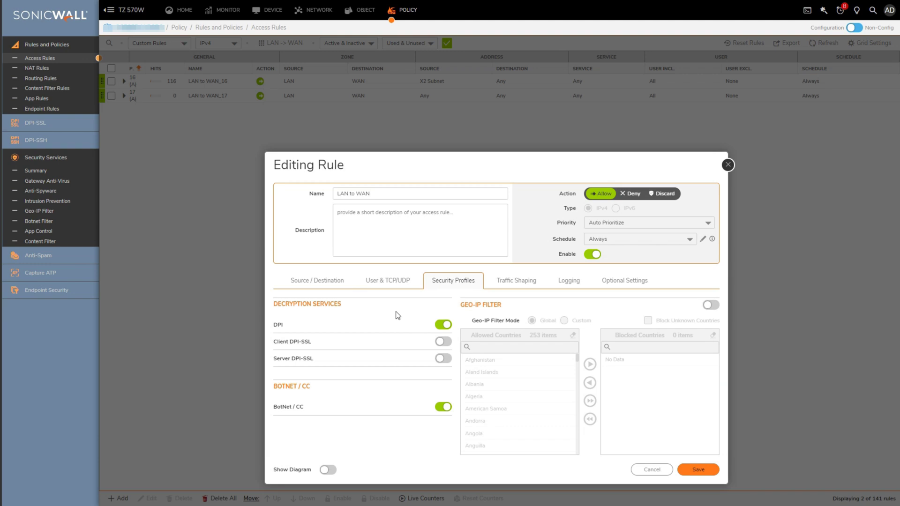
click(440, 326)
click(442, 325)
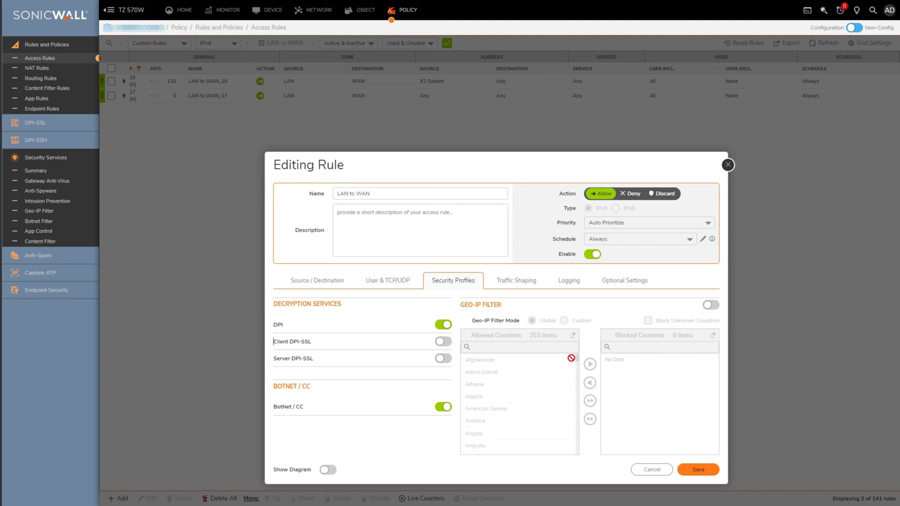
click(652, 470)
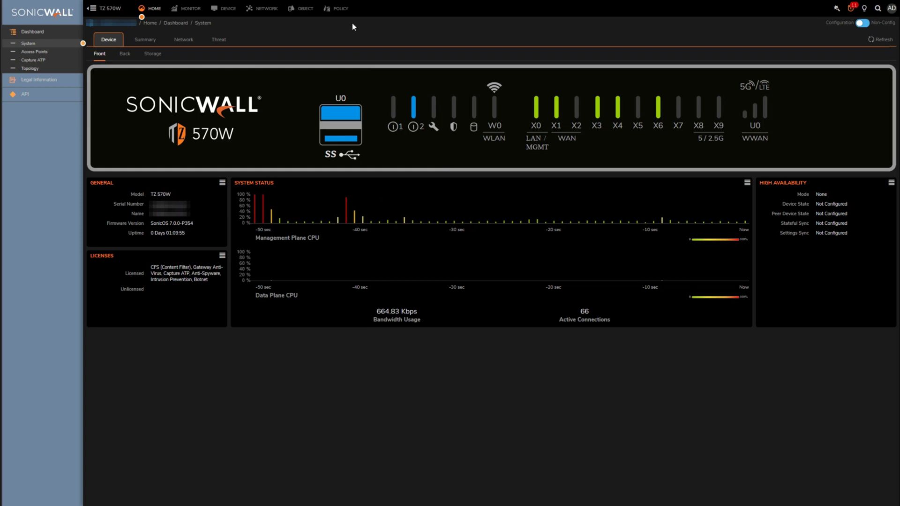
- Show the Access Rules list, then expand Capture ATP in the sidebar
click(338, 9)
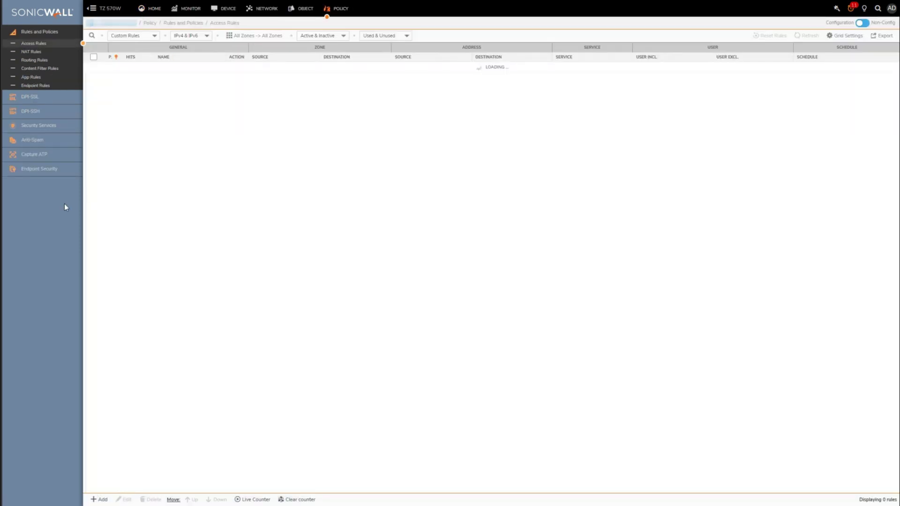
click(61, 155)
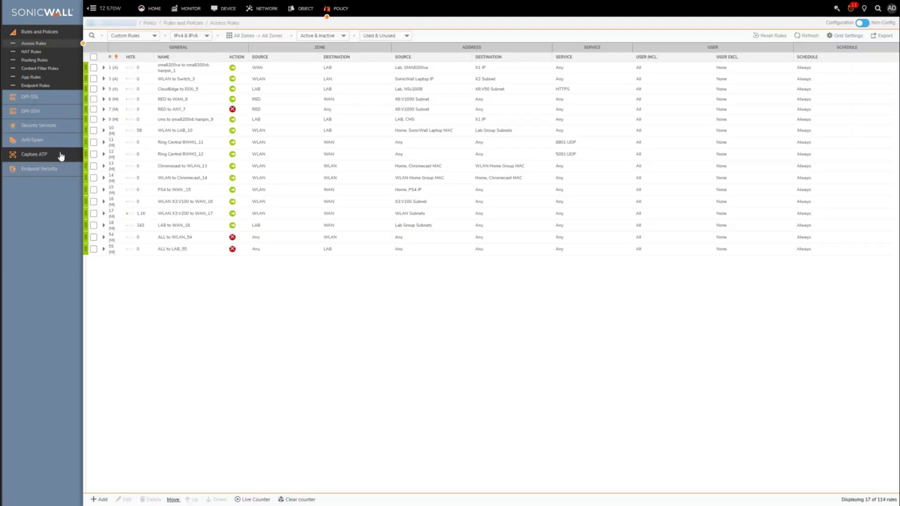
- Enable Capture ATP on the Settings Basic tab and accept
click(29, 167)
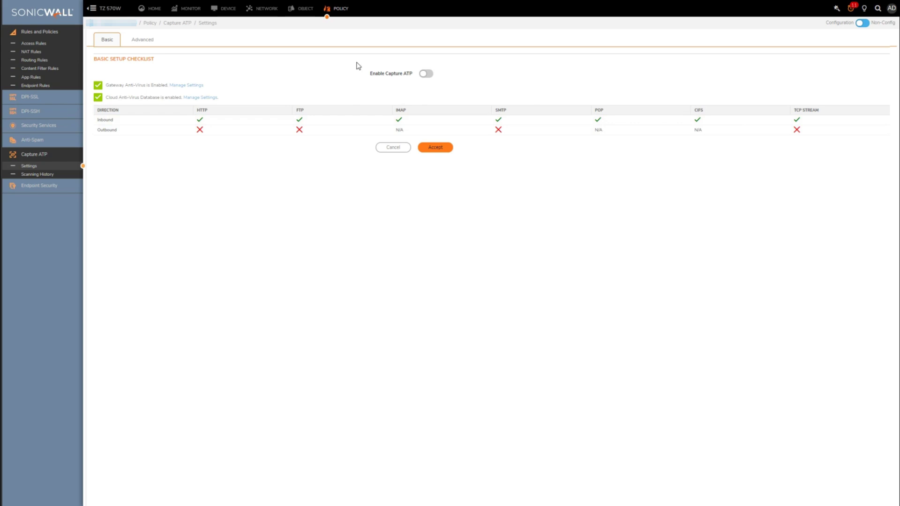
click(431, 78)
click(443, 148)
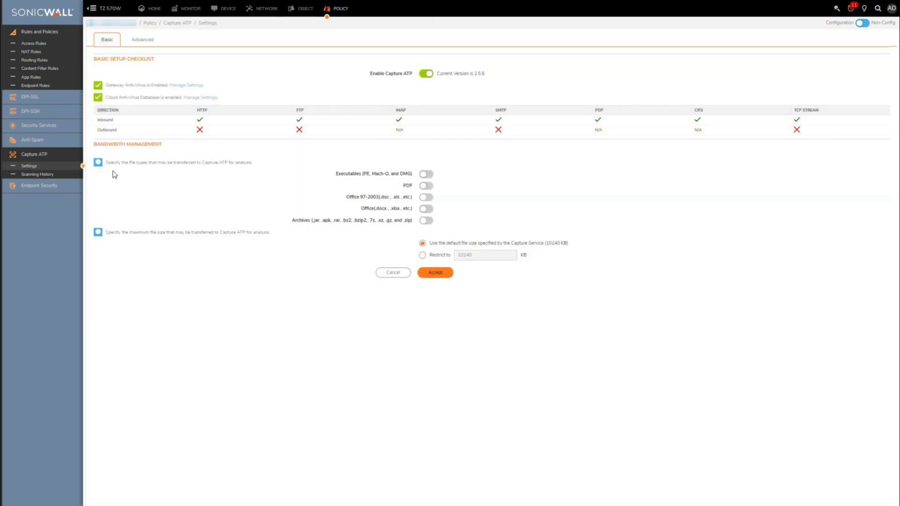
- Analyse executables, PDFs, Office 97-2003 files, newer Office files and archives, and accept
click(427, 174)
click(426, 187)
click(428, 198)
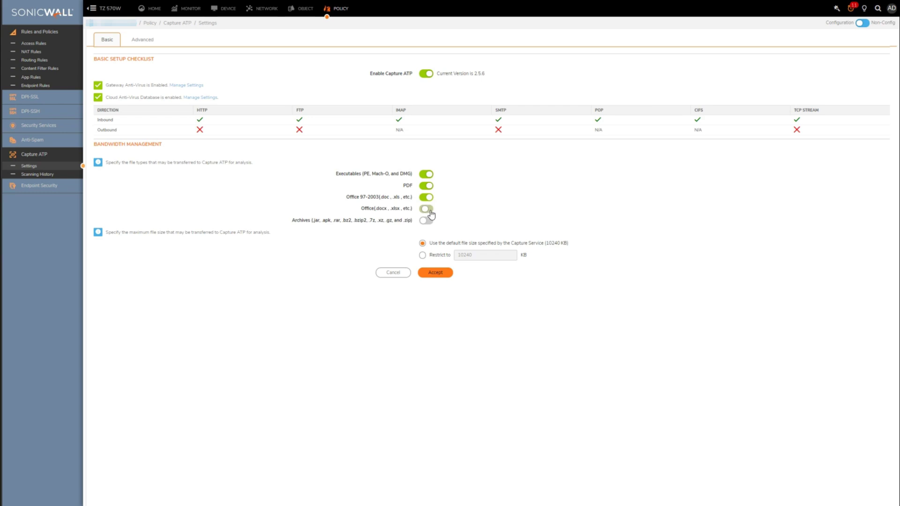
click(426, 209)
click(427, 220)
click(440, 275)
- On the Advanced tab, keep address exclusions at None and open the empty MD5 exclusion list
click(141, 40)
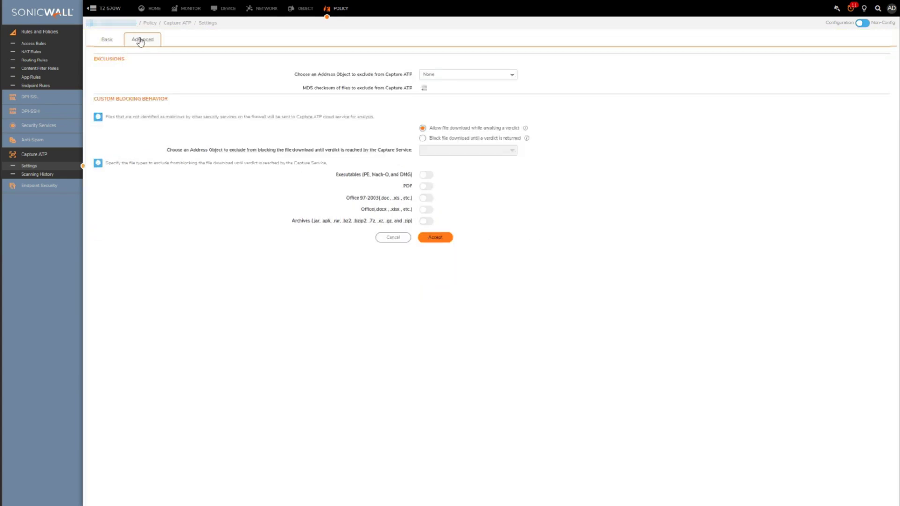
click(446, 77)
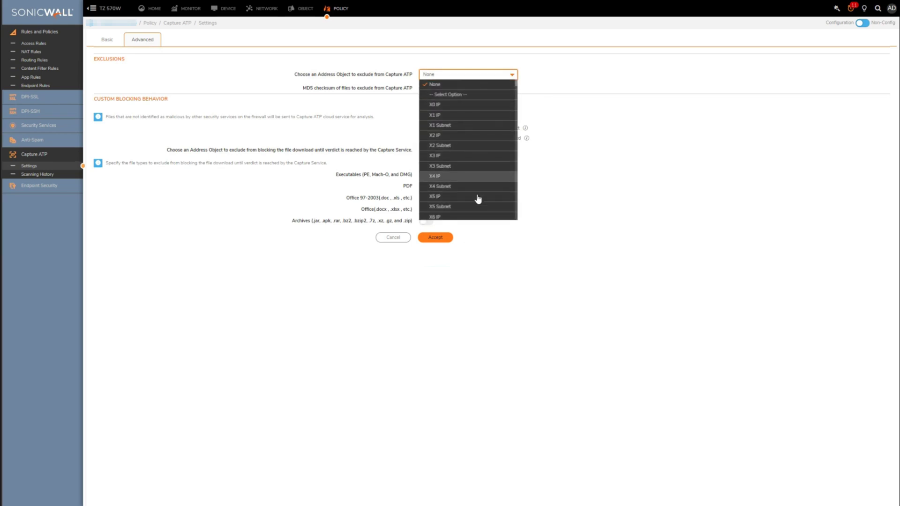
click(584, 111)
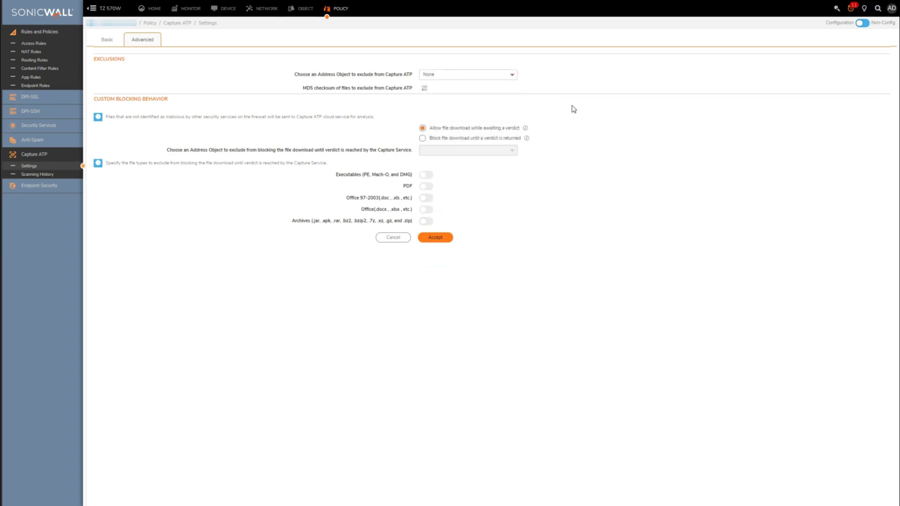
click(424, 88)
click(495, 259)
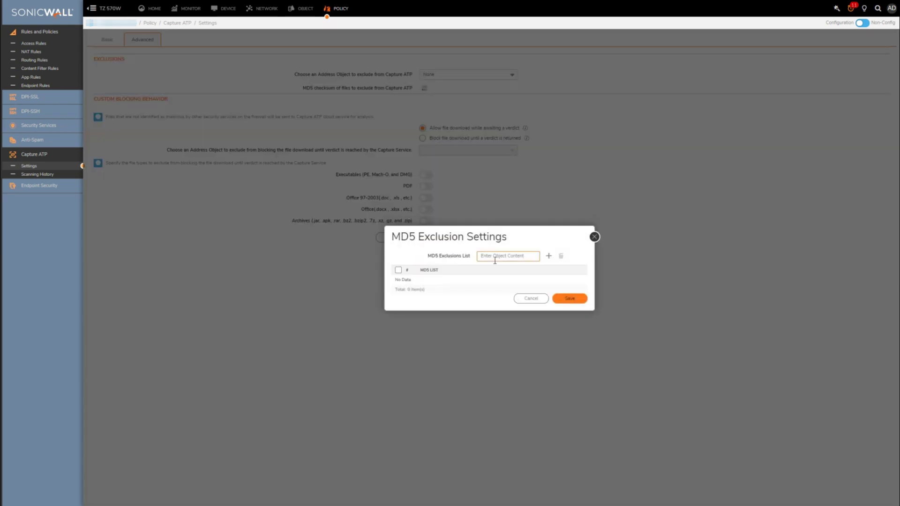
click(462, 256)
- Cancel MD5 exclusions, block downloads until a verdict is returned with no address exemptions, and accept
click(536, 299)
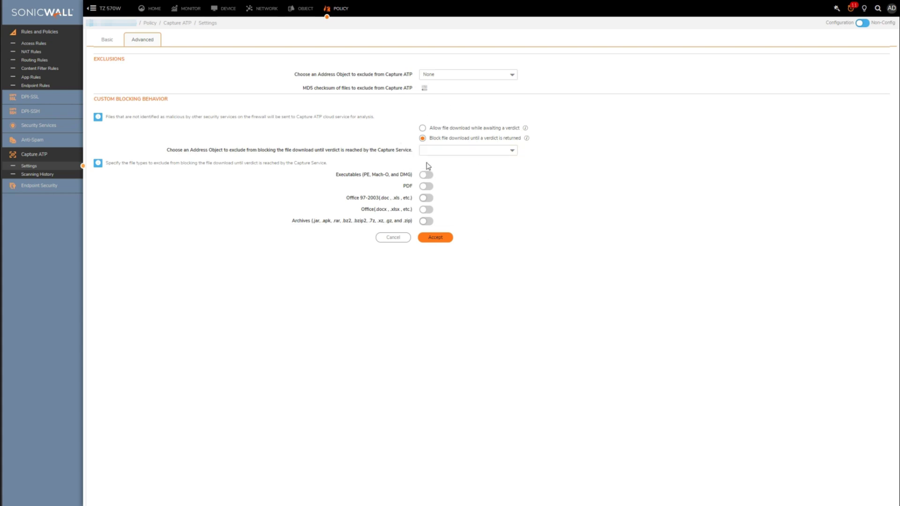
click(512, 151)
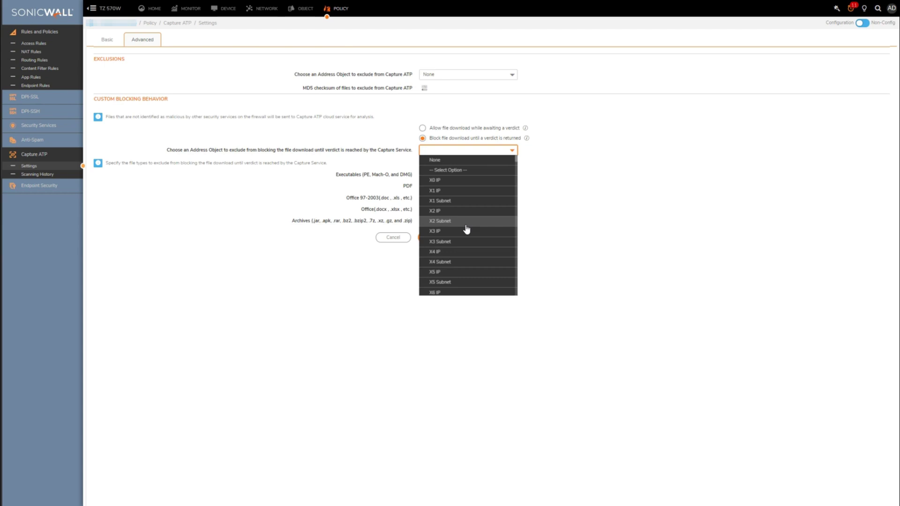
click(685, 176)
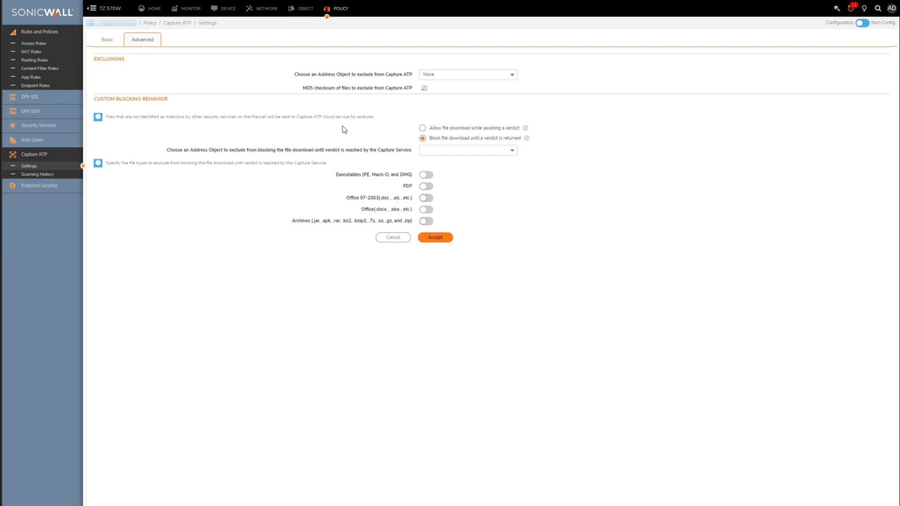
click(448, 237)
- Check verdicts and file types on the Home Capture ATP dashboard, then return to Capture ATP Settings
click(150, 10)
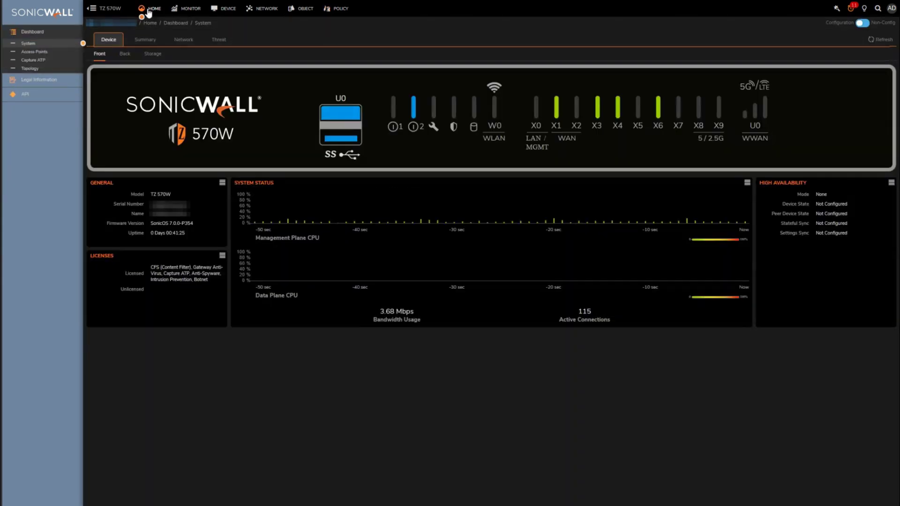
click(47, 61)
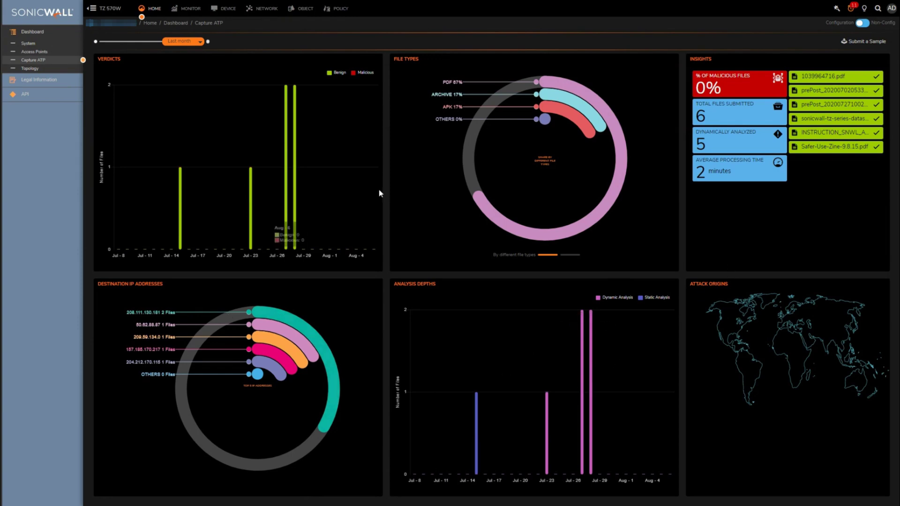
click(341, 10)
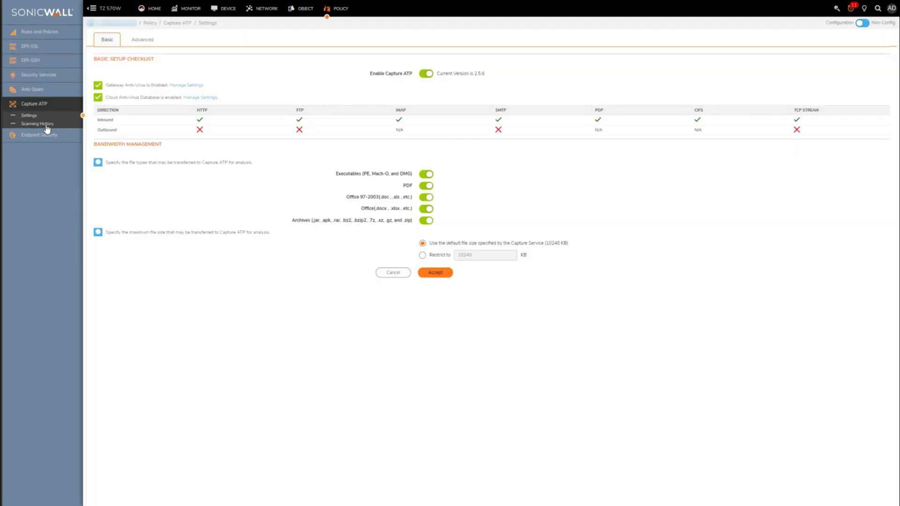
- Open the Capture ATP Scanning History and the CLEAN report for 1039964716.pdf
click(47, 125)
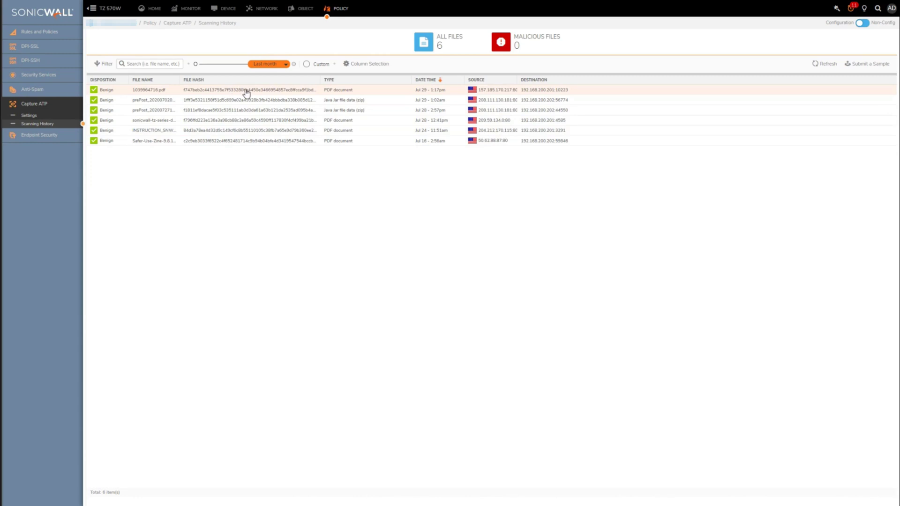
click(147, 91)
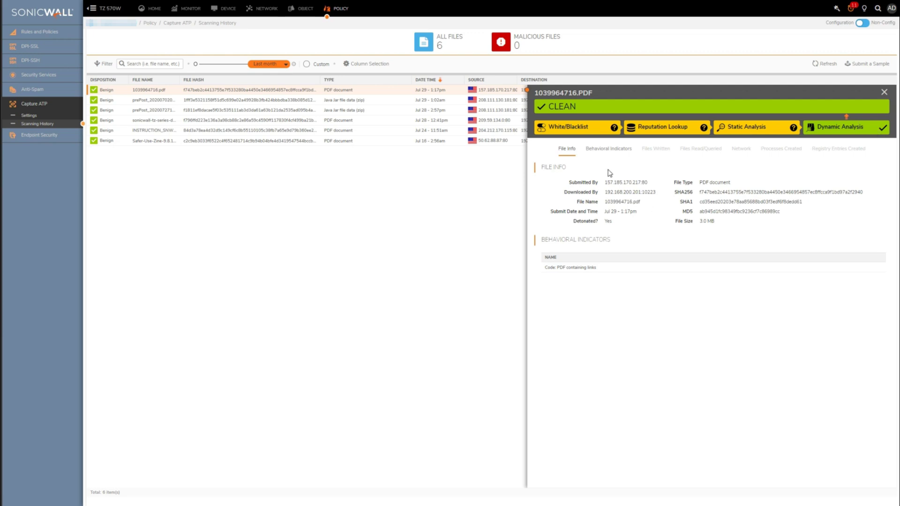
- View the Behavioral Indicators tab of the 1039964716.pdf report
click(607, 149)
- Close the file report panel to return to the scanning history of six benign files
click(884, 92)
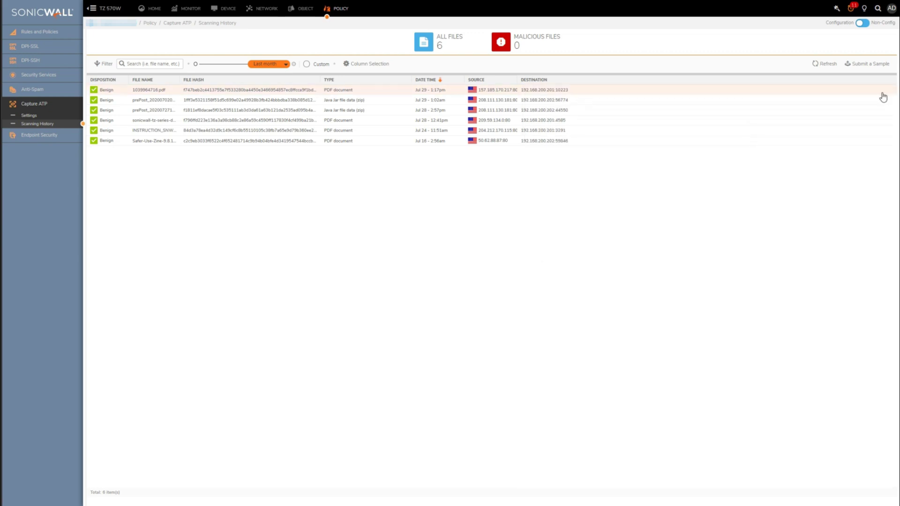